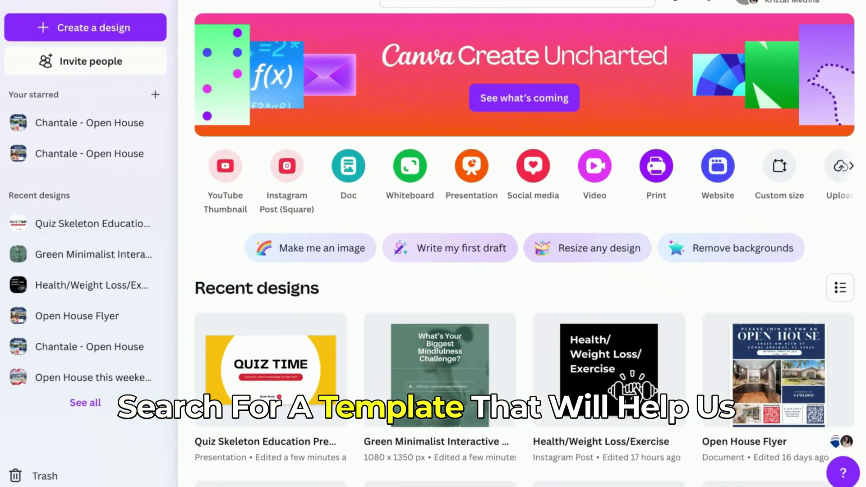
- Open the Templates page and scroll to the Start exploring designs, including Quiz Time
left_click(3, 147)
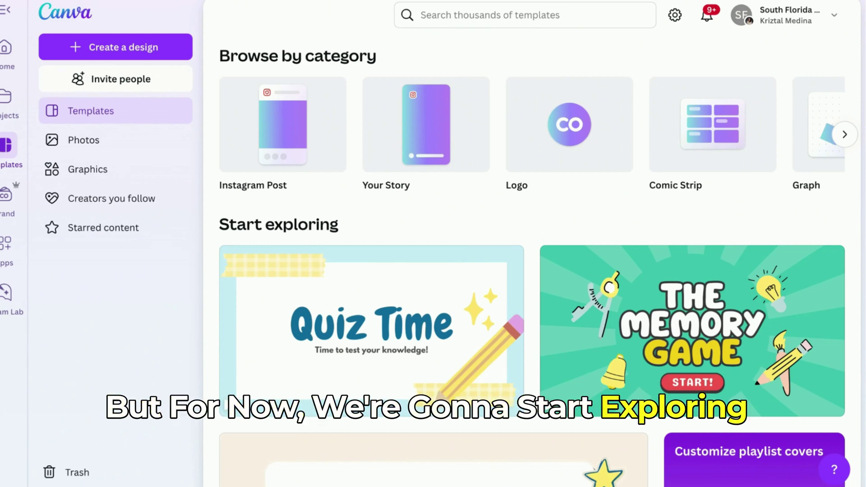
scroll(483, 255, "down", 2)
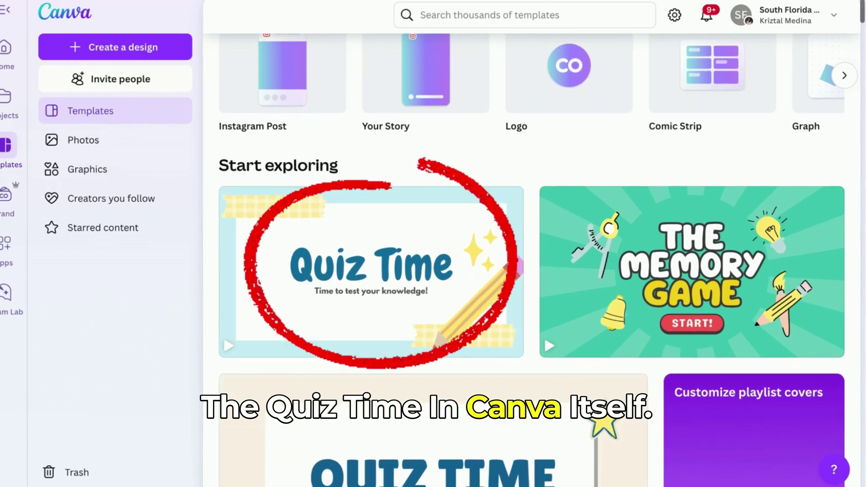
- Preview the Quiz Time question slides and the Memory Game How to Play slide
left_click(394, 292)
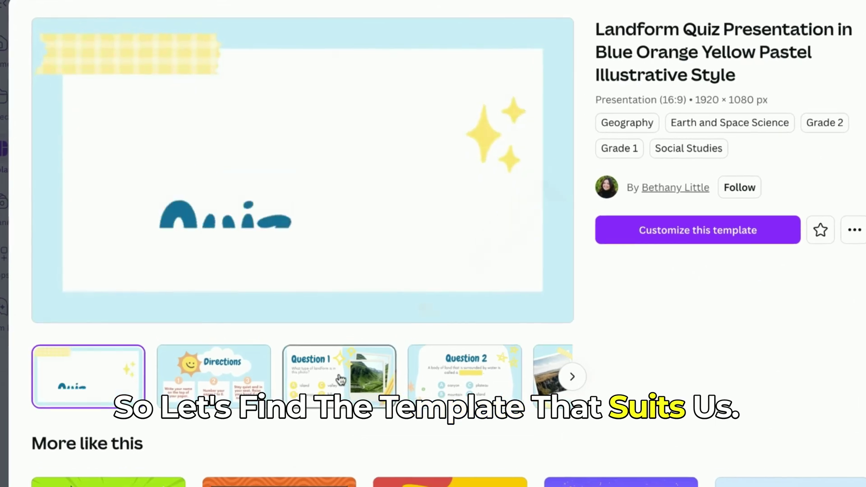
left_click(340, 378)
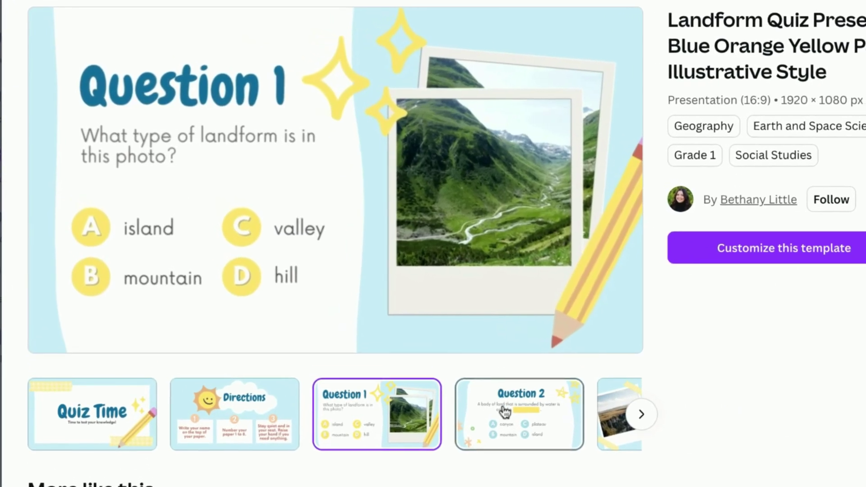
left_click(504, 411)
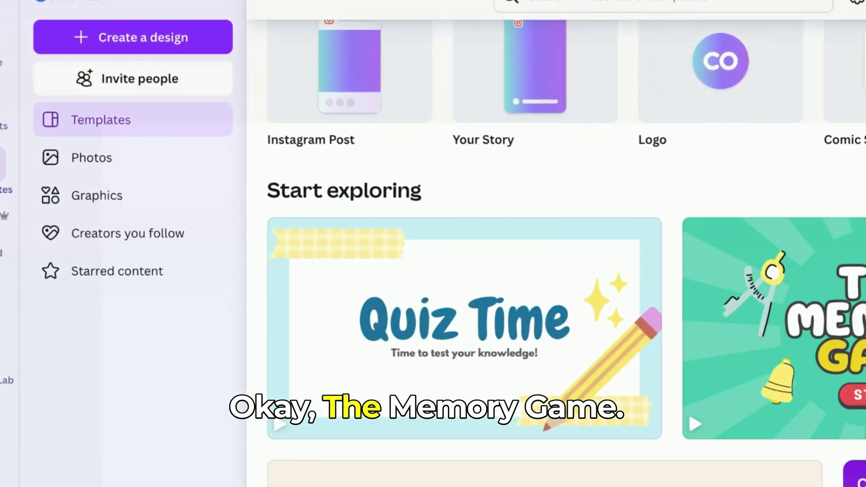
left_click(722, 316)
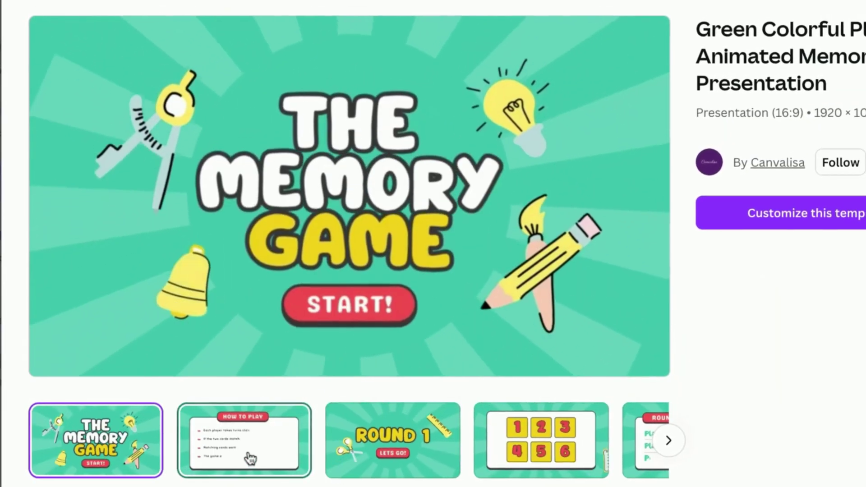
left_click(248, 461)
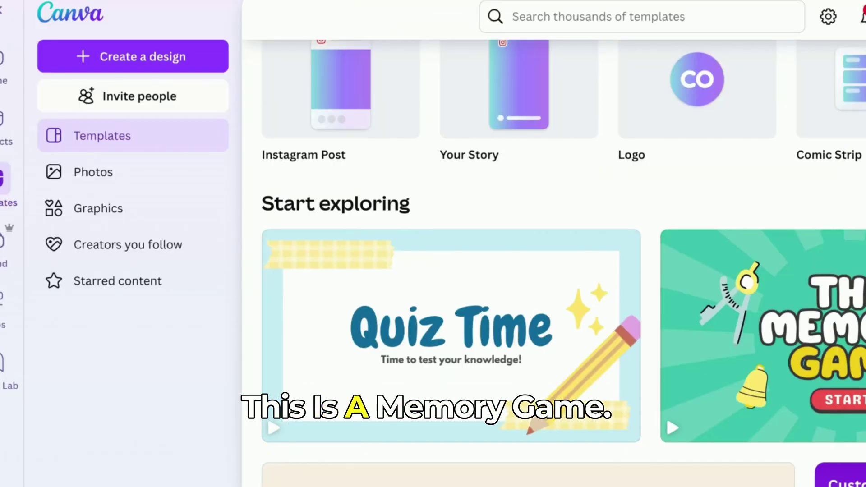
scroll(761, 348, "down", 6)
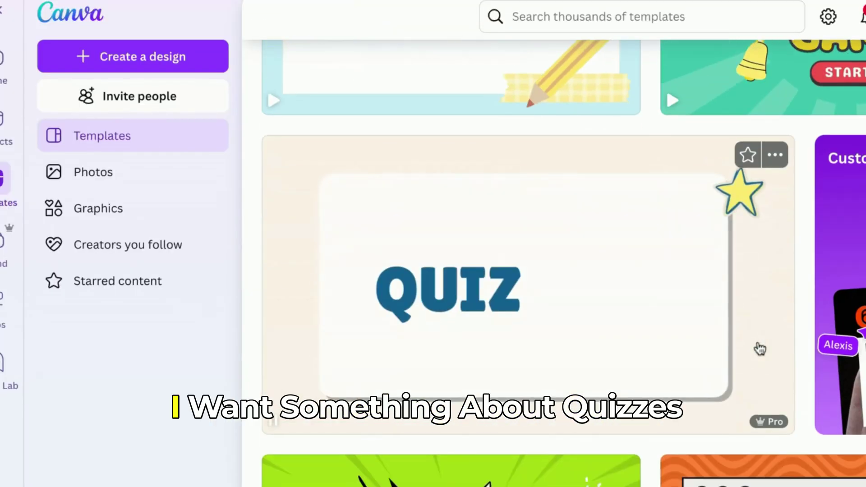
- Preview the Identifying Factors quiz slides, close the details, and bring up template search
left_click(602, 288)
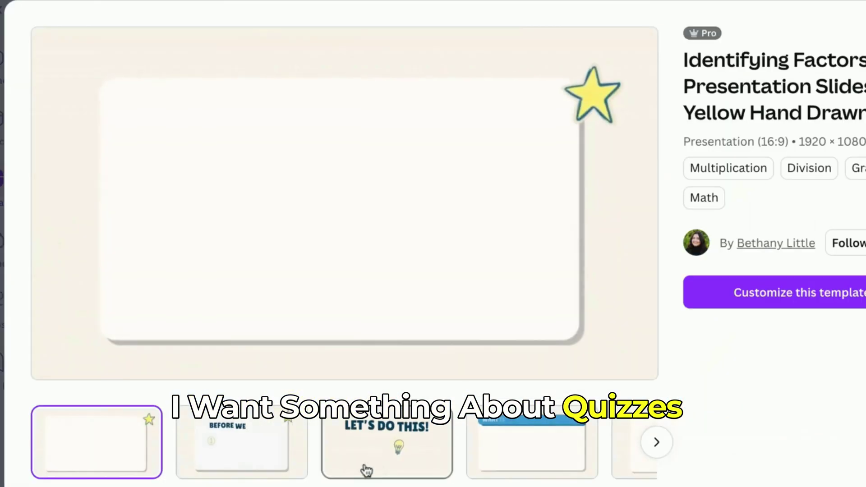
left_click(244, 461)
left_click(584, 462)
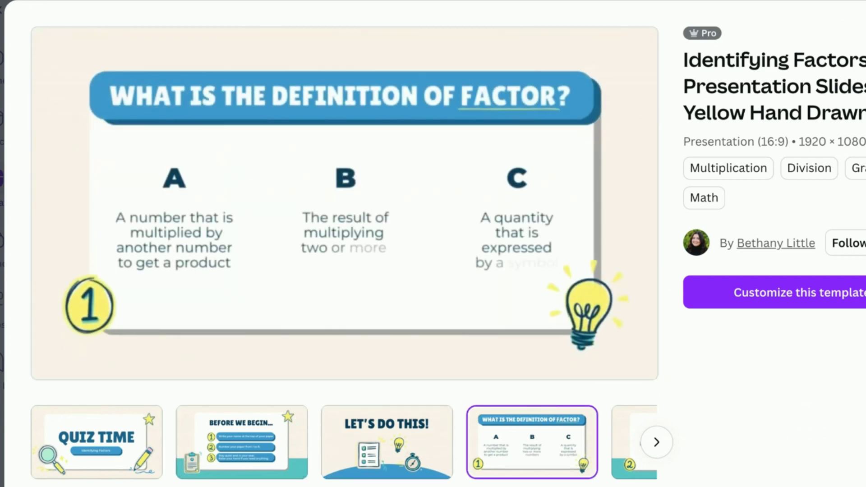
key("Escape")
scroll(710, 365, "down", 5)
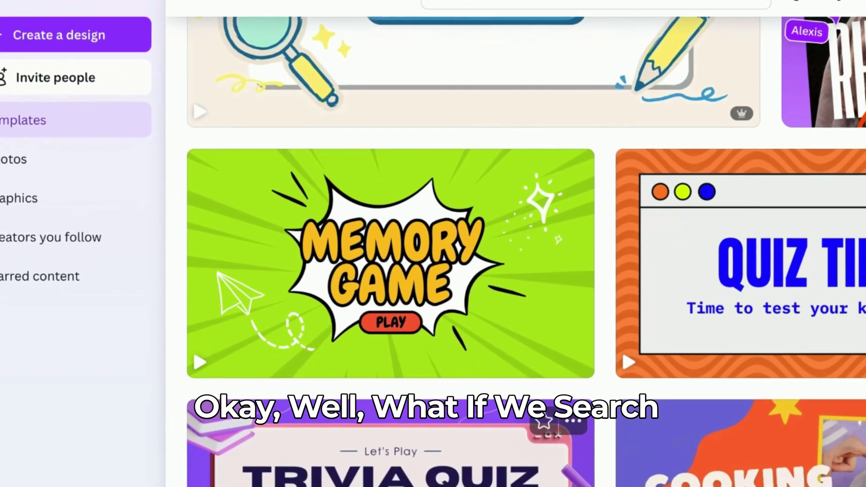
scroll(496, 253, "down", 5)
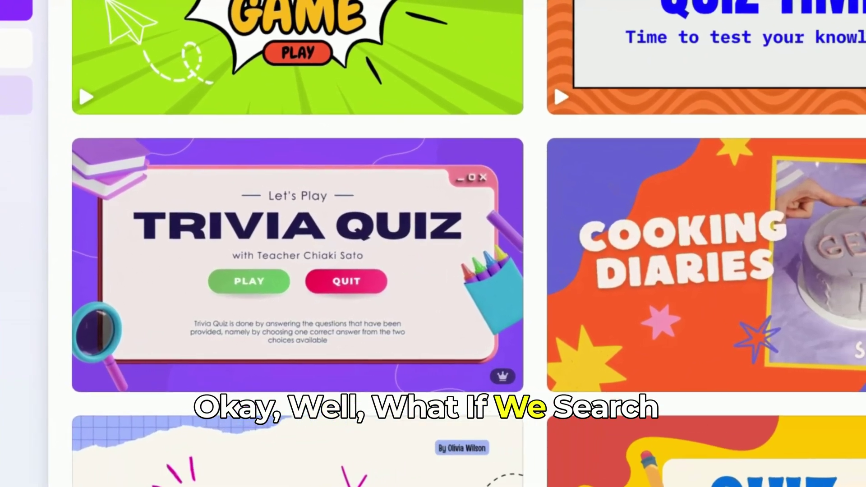
key("super+k")
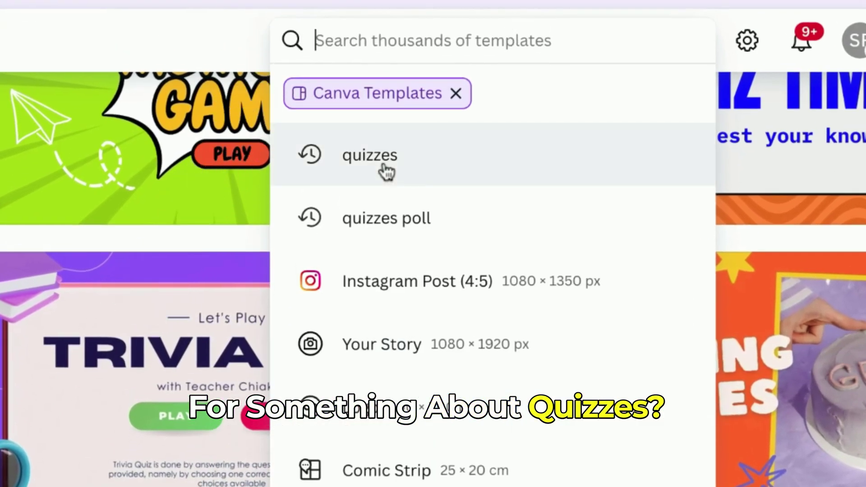
- Search 'quizzes' and preview the Trivia Quiz template's Red Planet and largest ocean slides
left_click(386, 172)
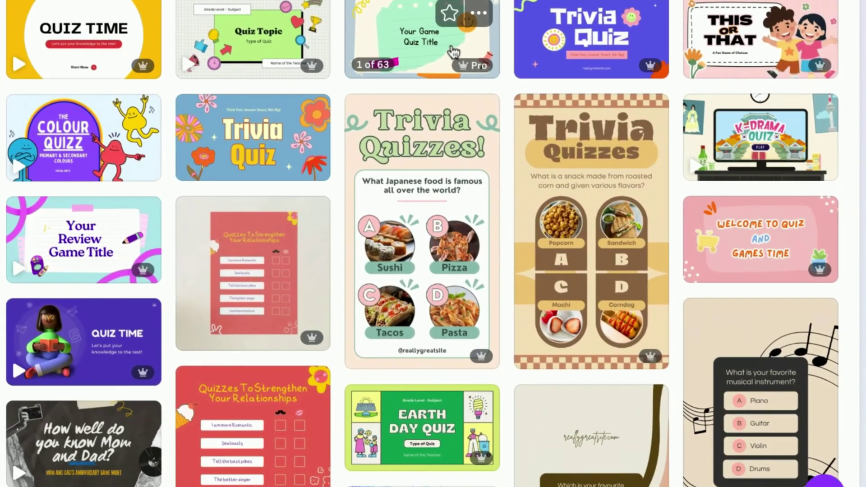
left_click(454, 53)
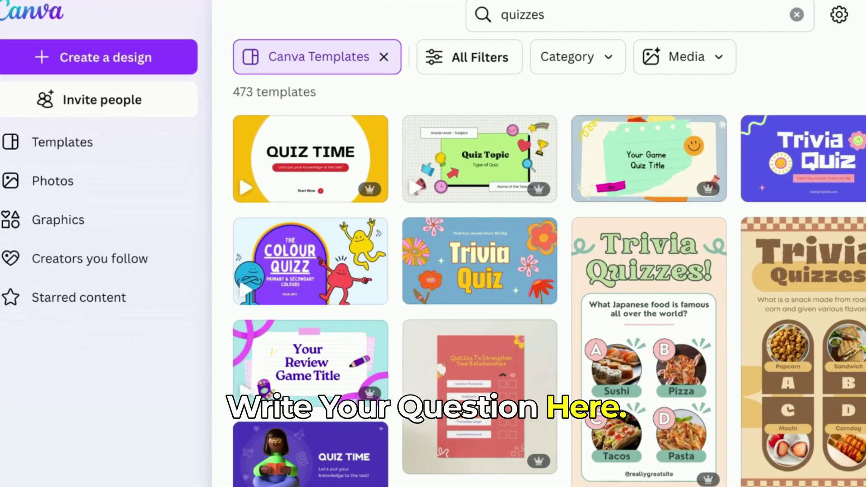
left_click(778, 105)
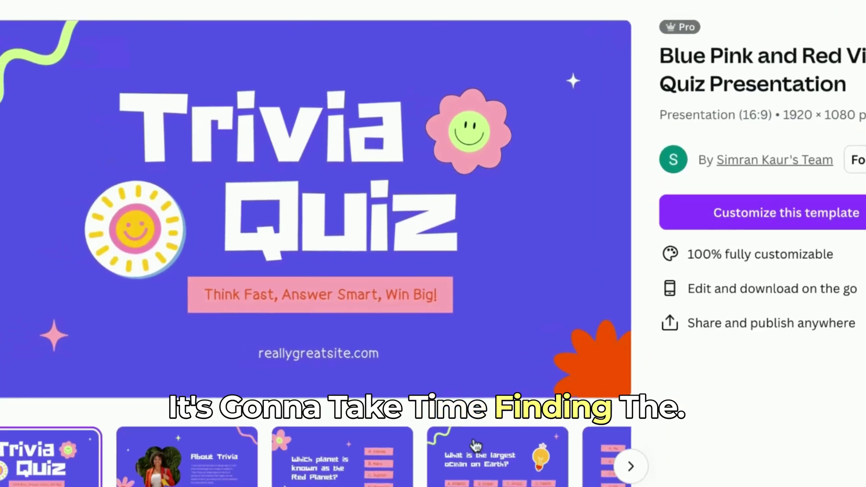
left_click(361, 463)
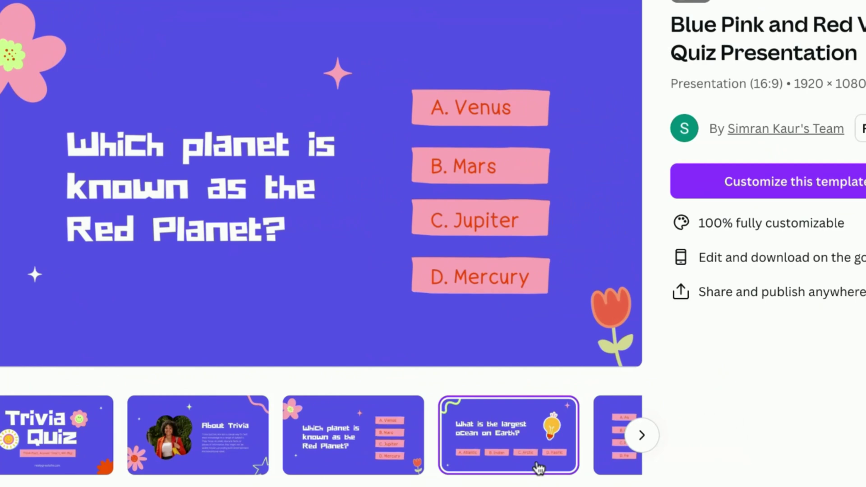
left_click(539, 469)
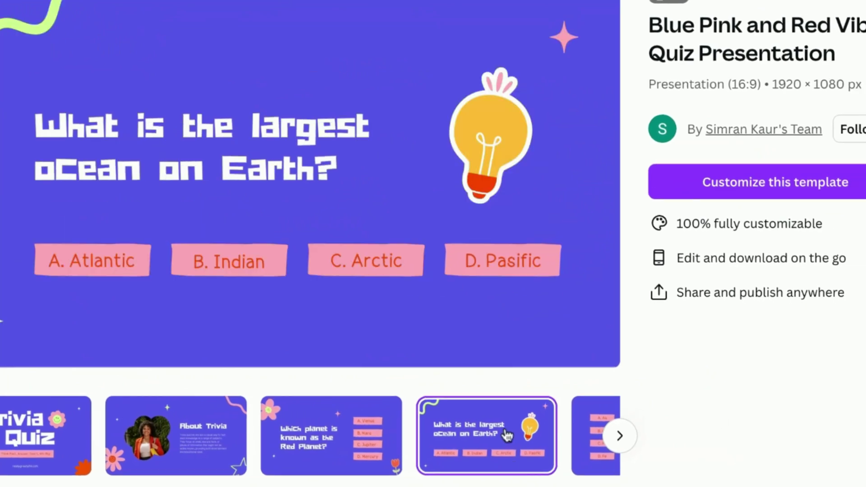
left_click(372, 431)
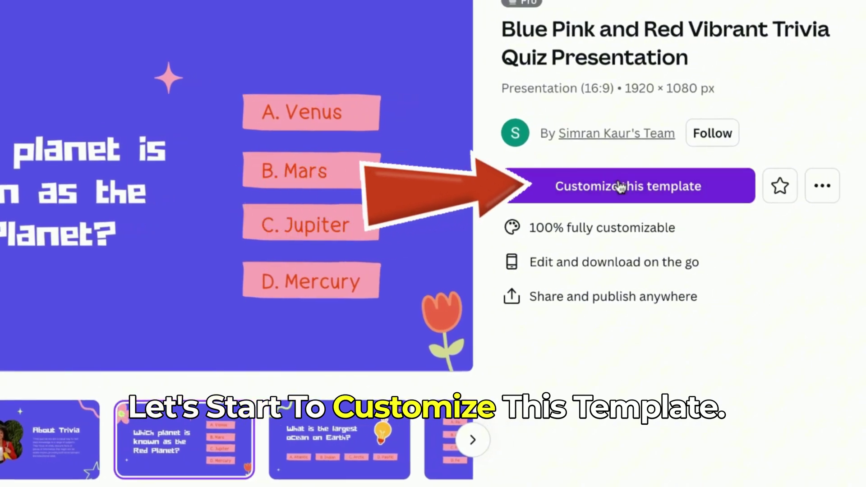
- Customize the Trivia Quiz template and move through its slides to the Red Planet question
left_click(621, 187)
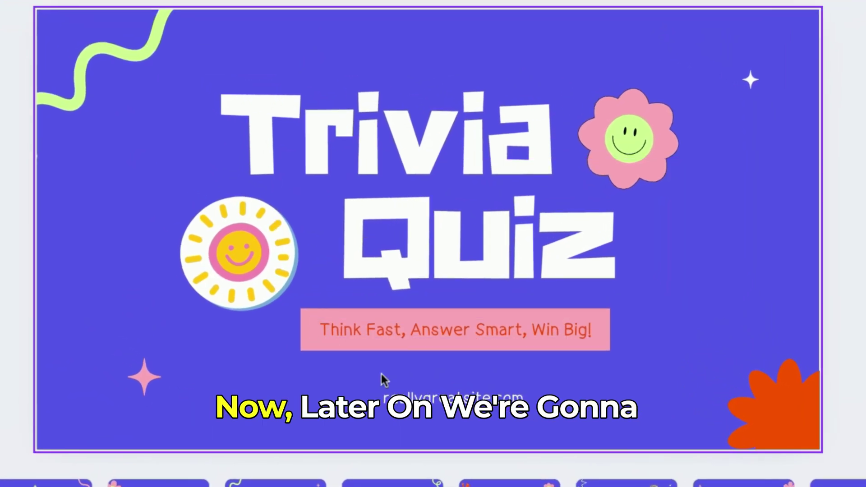
left_click(424, 398)
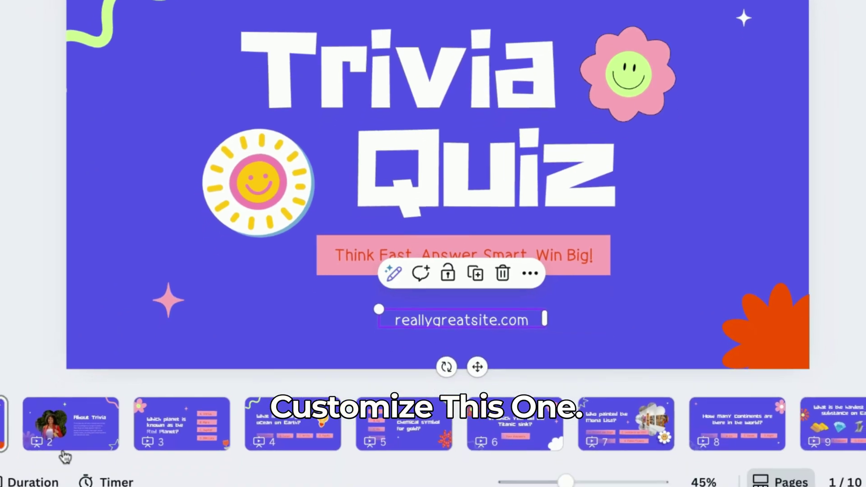
left_click(63, 451)
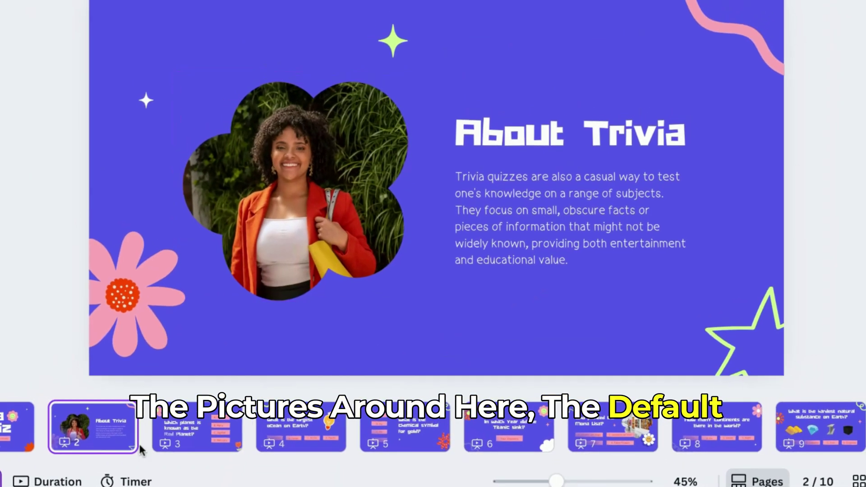
left_click(215, 435)
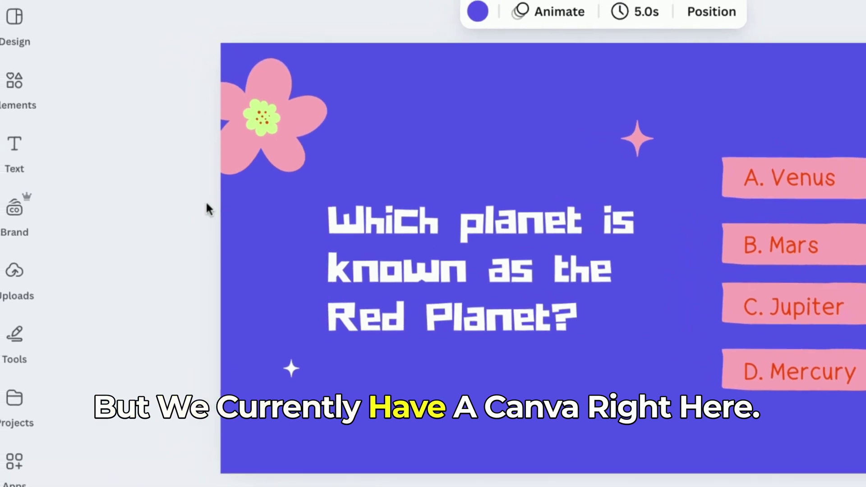
- Open Elements and expand Polls & Quizzes, then show all Quiz elements
left_click(13, 87)
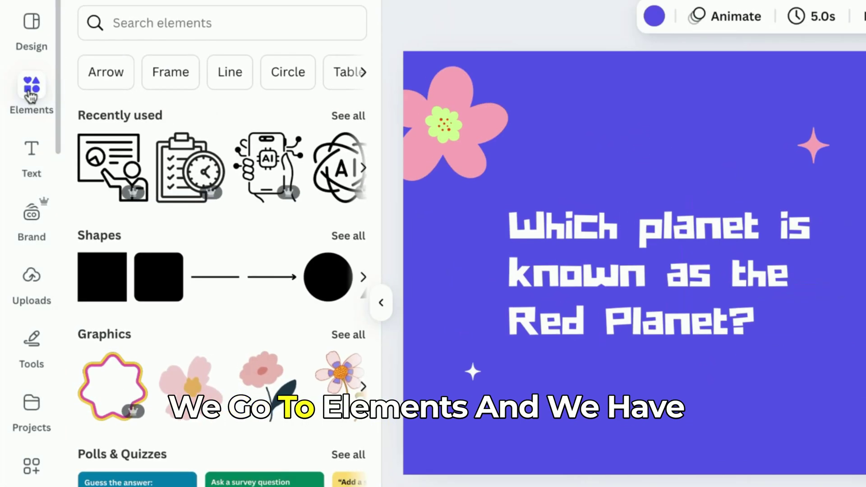
scroll(190, 359, "down", 2)
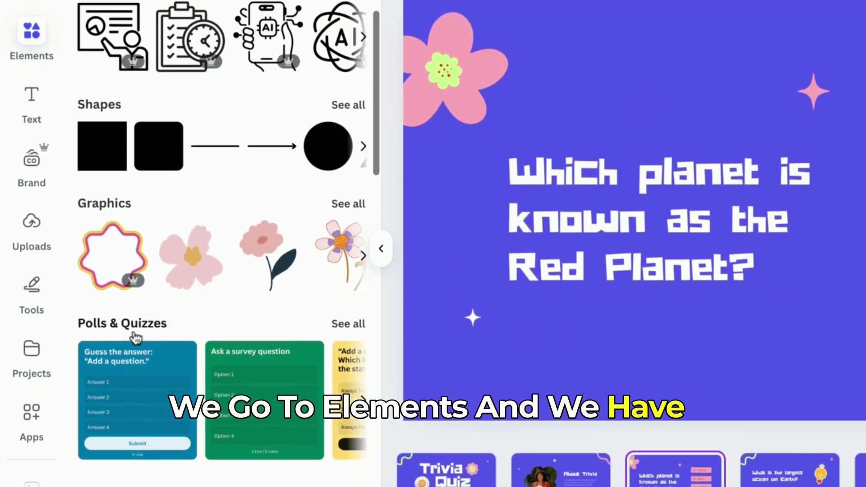
left_click(349, 302)
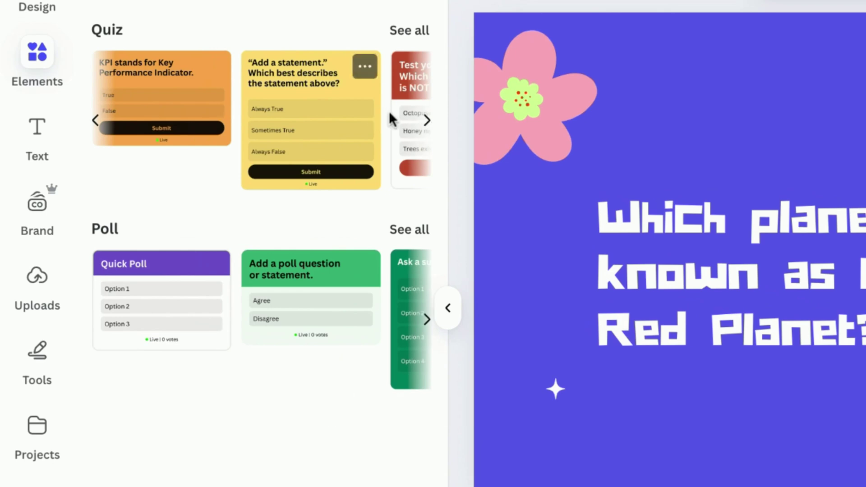
left_click(409, 31)
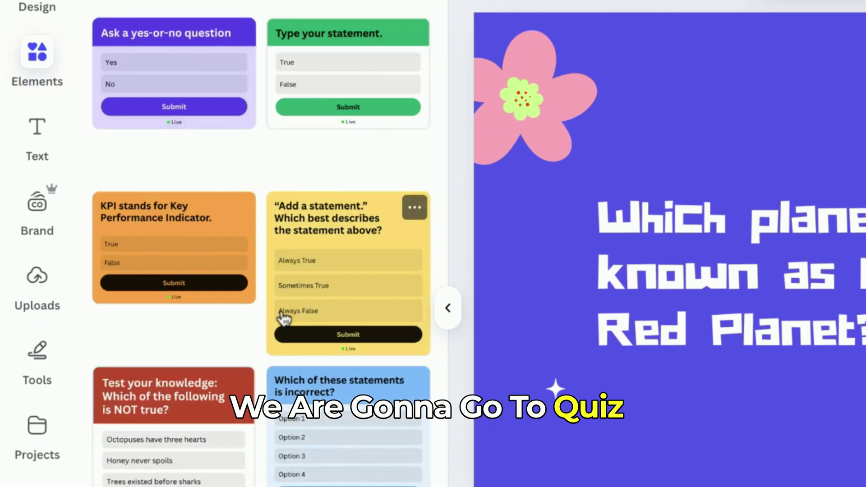
scroll(283, 316, "down", 3)
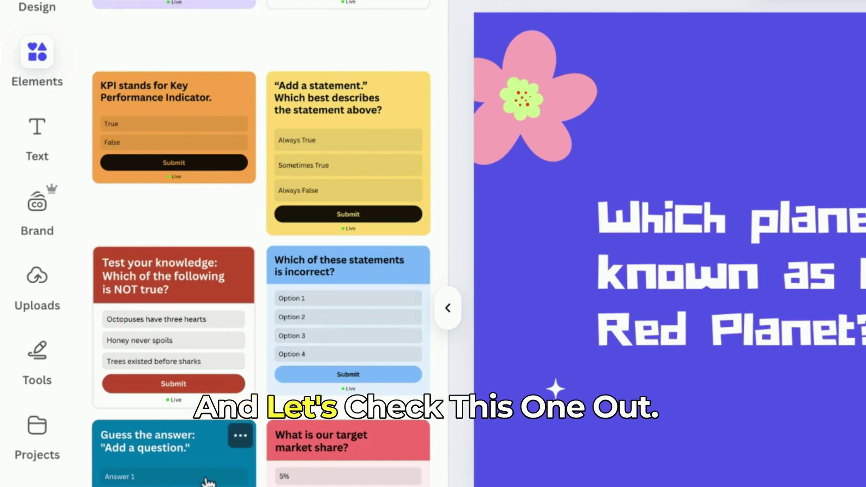
- Add the blue statements quiz, delete its duplicate, reposition it, and turn its Header off
left_click(324, 343)
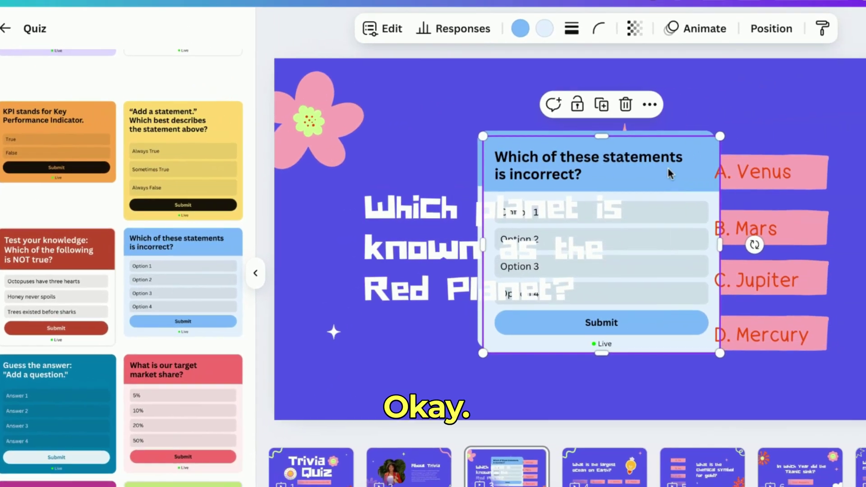
left_click_drag(671, 174, 719, 174)
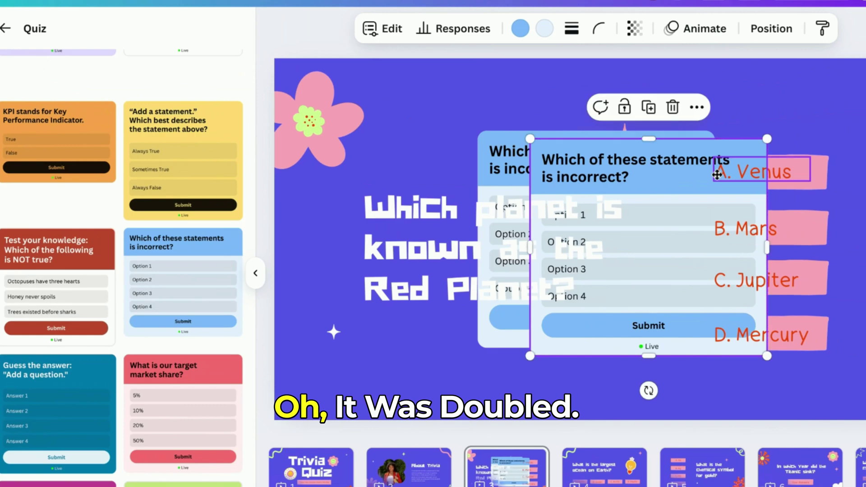
key("Delete")
left_click_drag(654, 174, 681, 165)
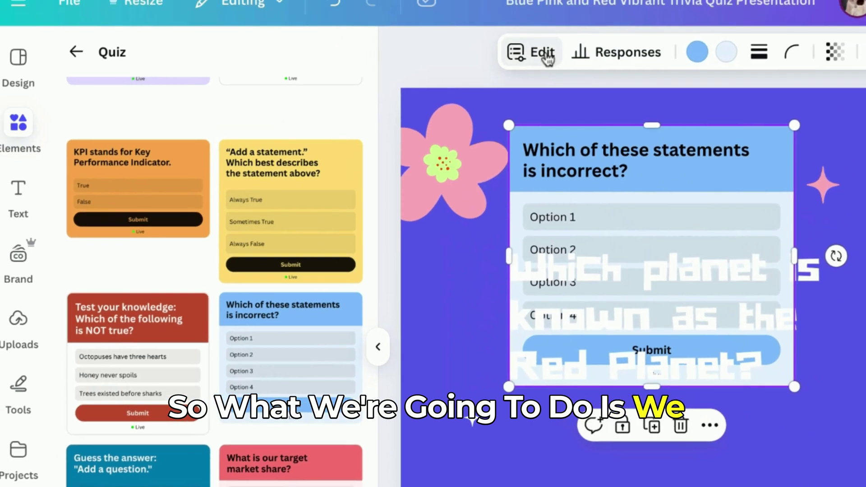
left_click(541, 32)
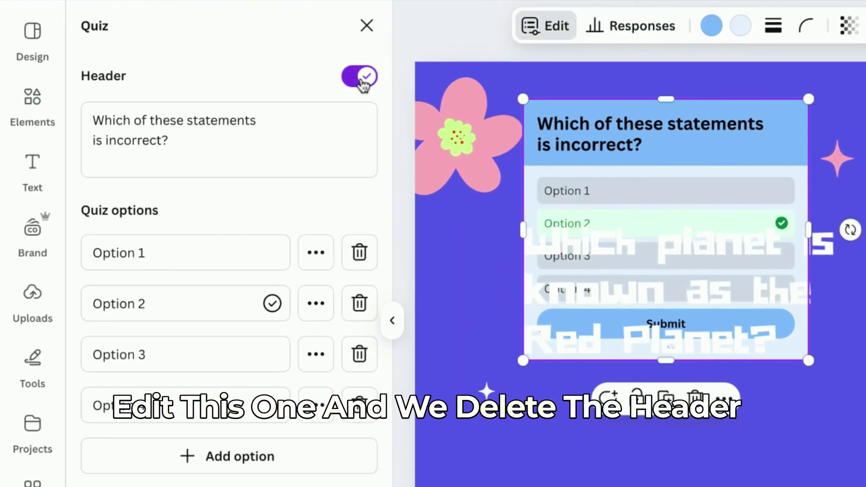
left_click(363, 81)
- Replace the quiz options with Venus, Mars, Jupiter and Mercury, fixing the Jupiter typo
left_click(222, 254)
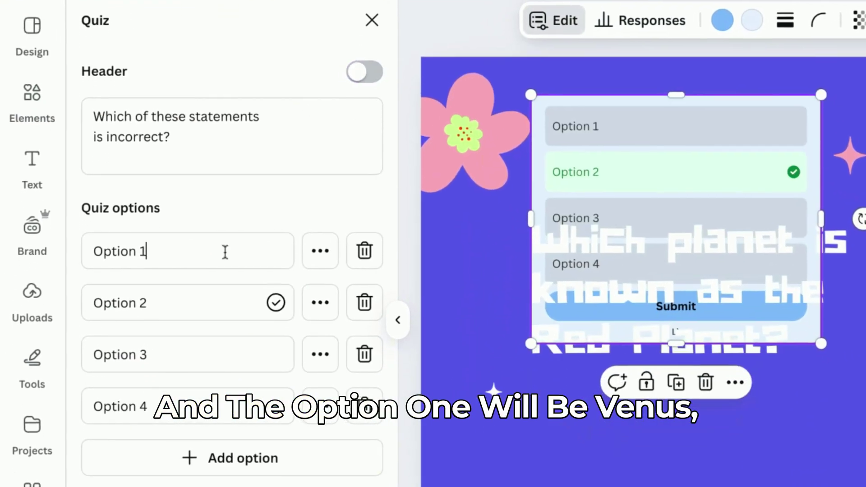
key("ctrl+a")
type("Venus")
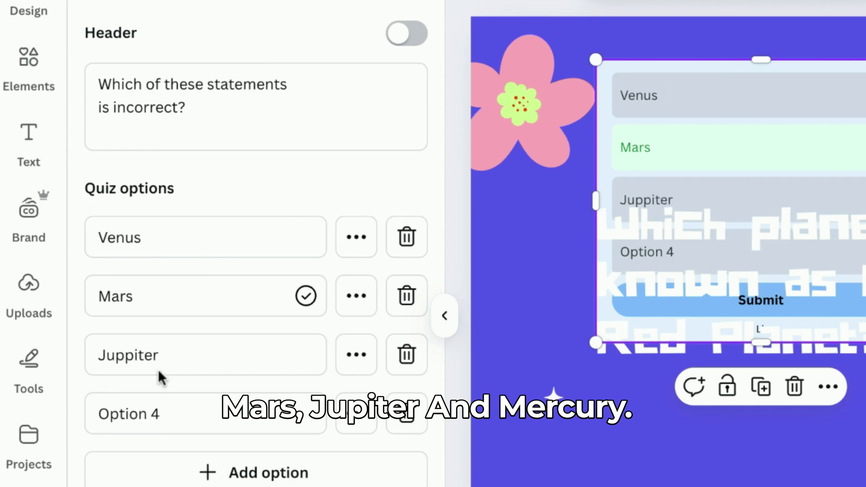
key("BackSpace")
key("BackSpace")
type("iter")
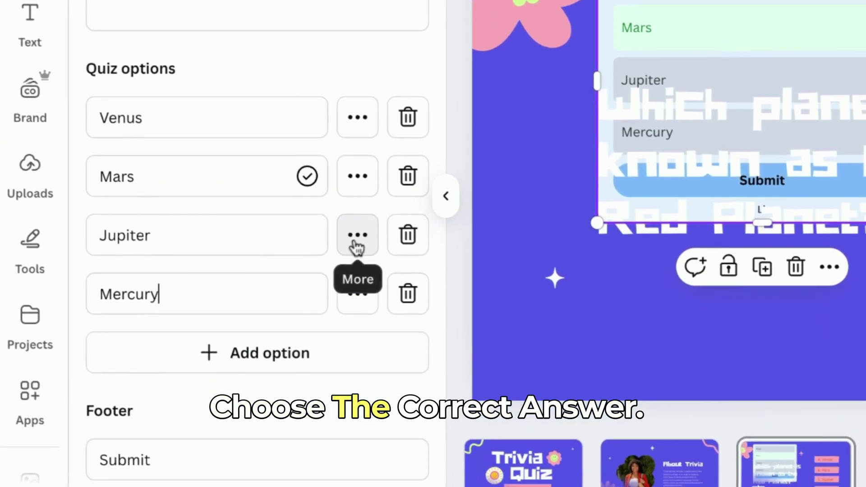
- Mark Mars as the correct answer in the quiz options
left_click(356, 359)
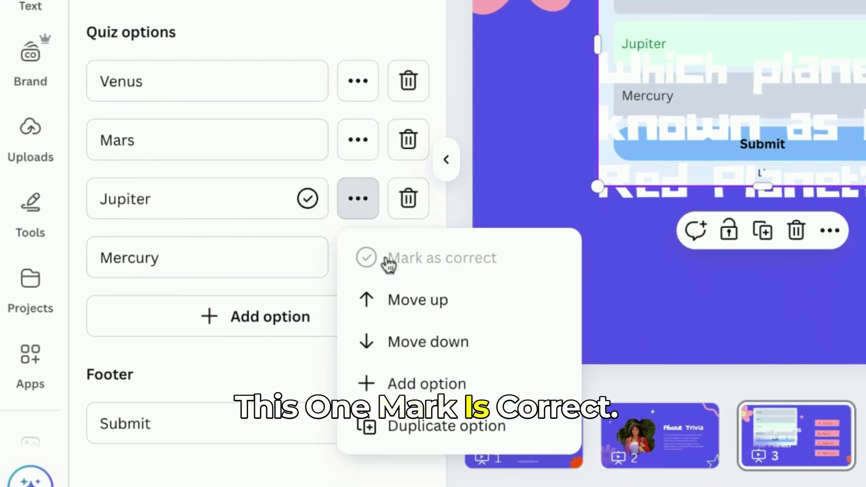
left_click(360, 98)
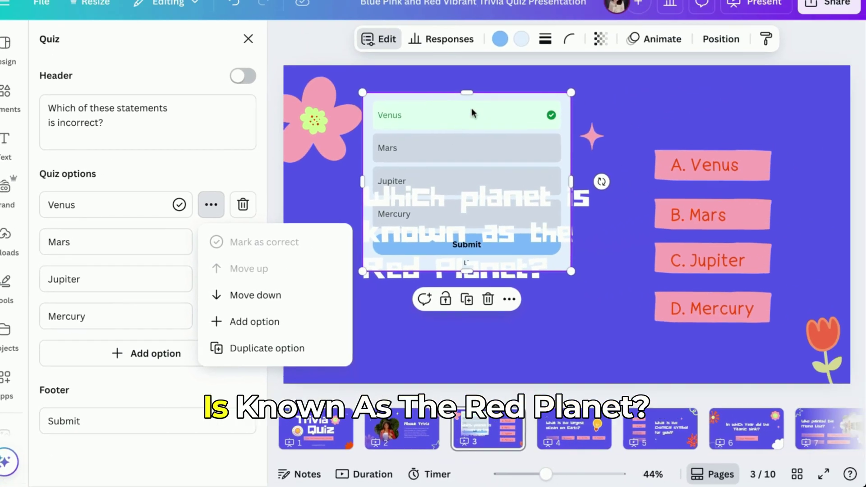
left_click(228, 174)
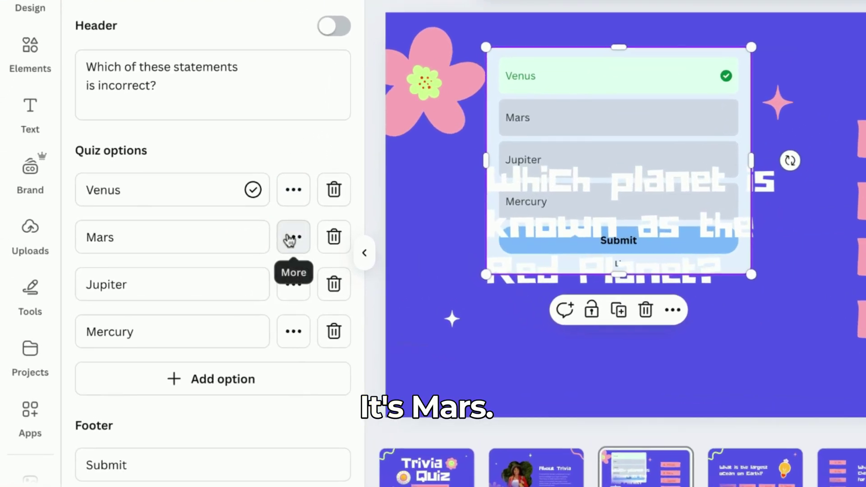
left_click(291, 238)
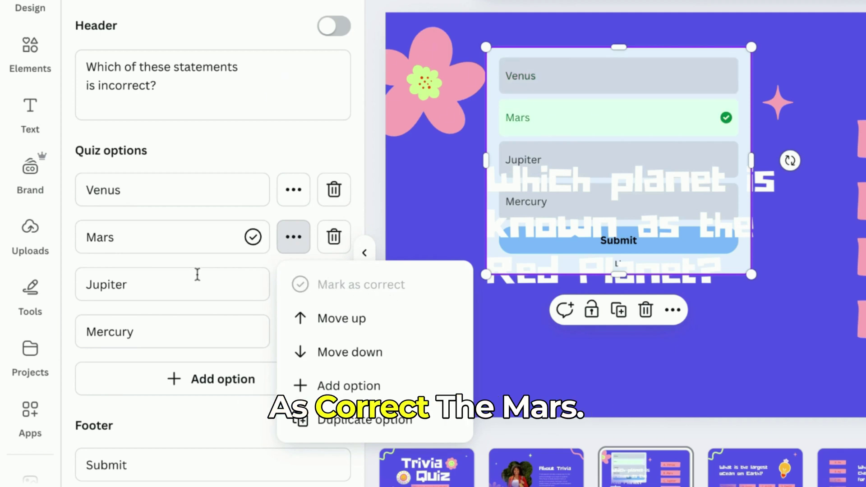
- Select and delete the four pink A–D answer boxes on the Red Planet slide
left_click_drag(734, 61, 847, 156)
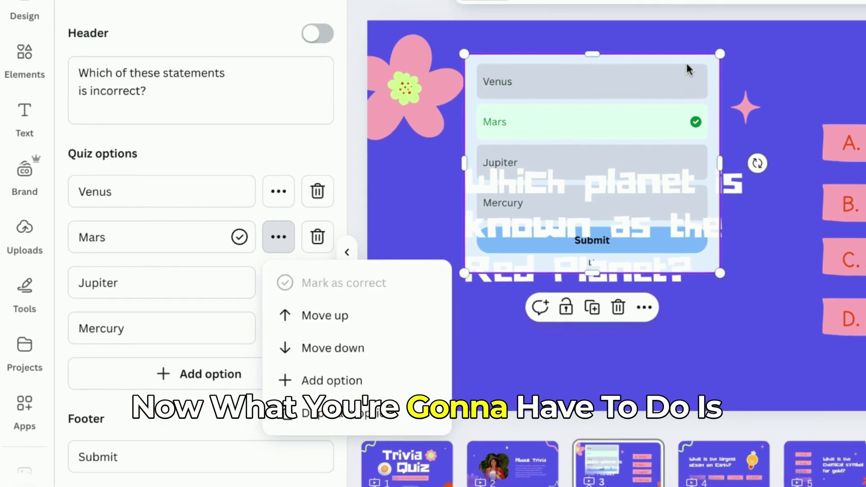
left_click_drag(773, 162, 680, 179)
left_click_drag(860, 106, 800, 366)
left_click_drag(721, 355, 722, 356)
key("Delete")
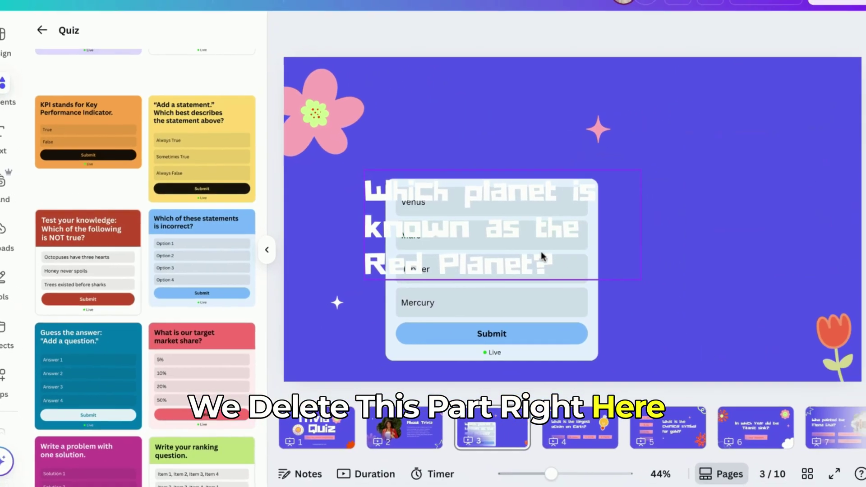
- Move the quiz card to the slide's right side and verify its answer settings
left_click_drag(580, 306, 820, 262)
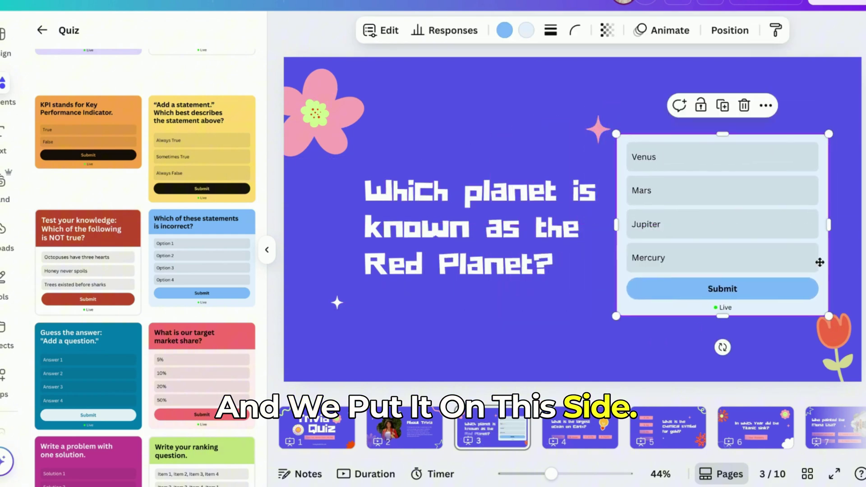
left_click(398, 40)
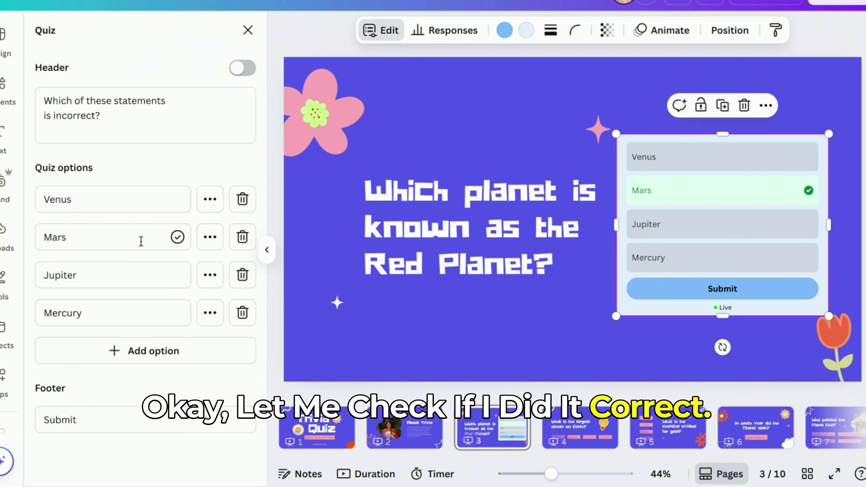
left_click(248, 31)
left_click(529, 116)
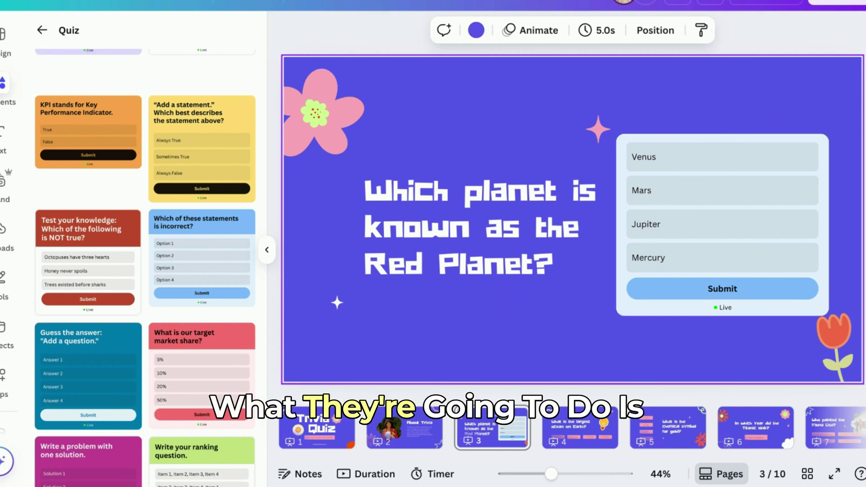
- Submit Mars as a test answer and review Responses: 1 total, 1 correct, 0 incorrect
mouse_move(705, 178)
left_mouse_down()
mouse_move(738, 174)
mouse_move(712, 175)
left_mouse_up()
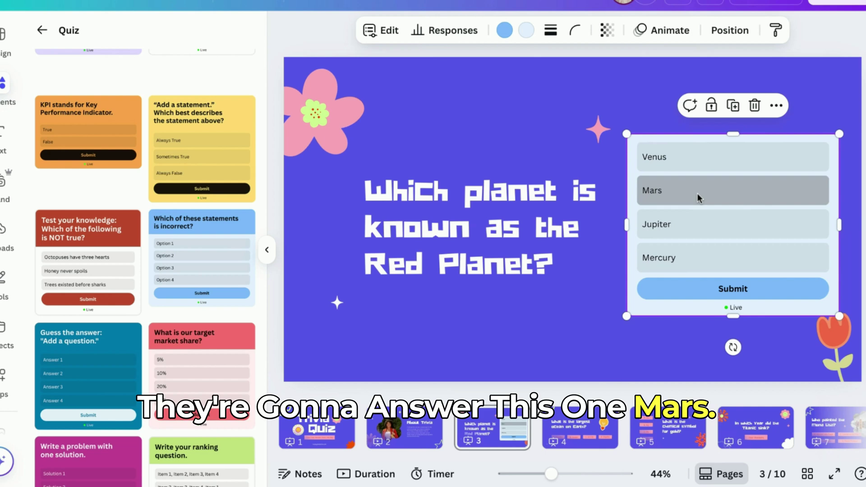
left_click(705, 293)
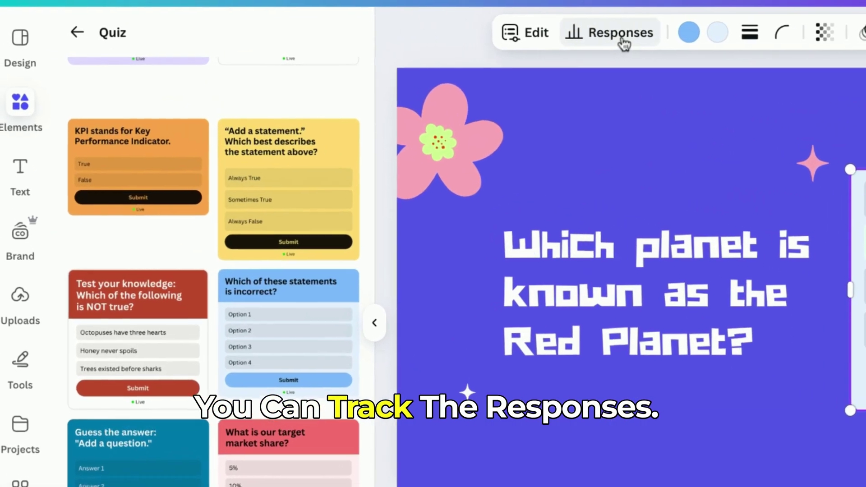
left_click(555, 41)
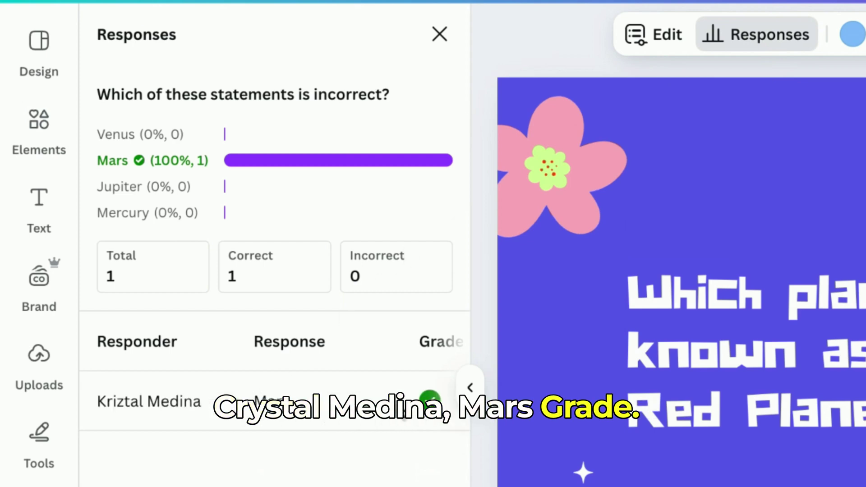
scroll(275, 397, "right", 5)
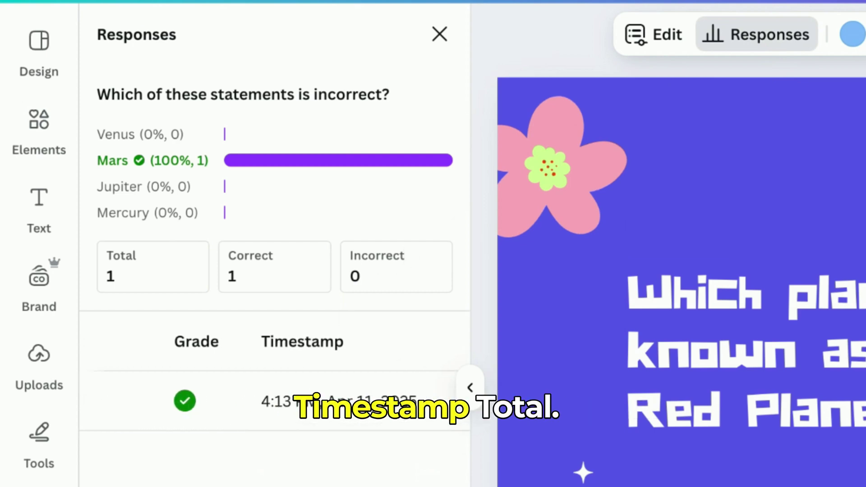
scroll(325, 361, "left", 5)
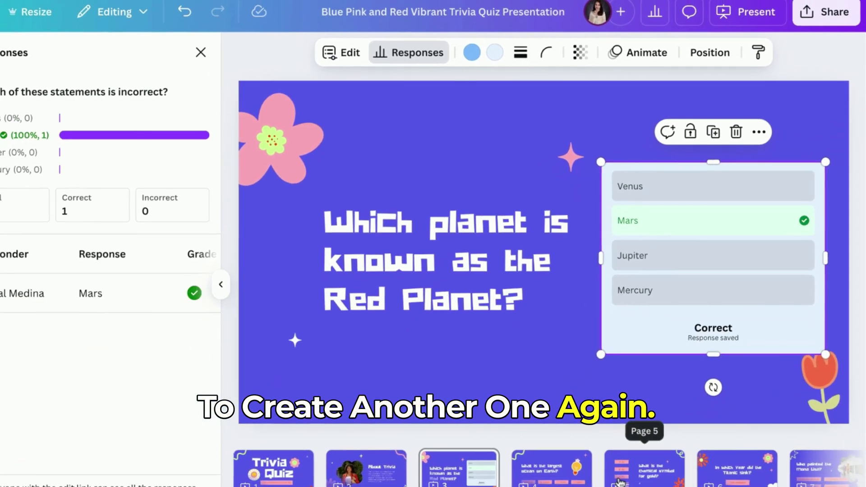
- On page 5, add the 'Which of these statements is incorrect?' quiz and place it beside the heading
left_click(620, 480)
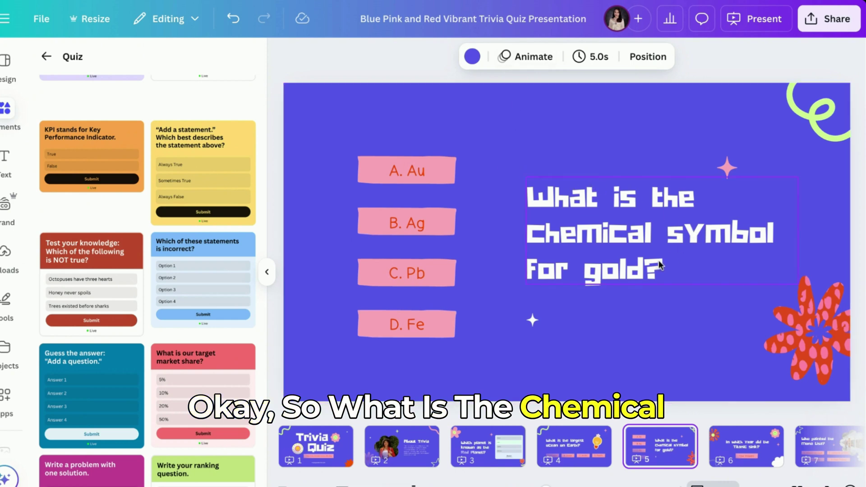
left_click(208, 276)
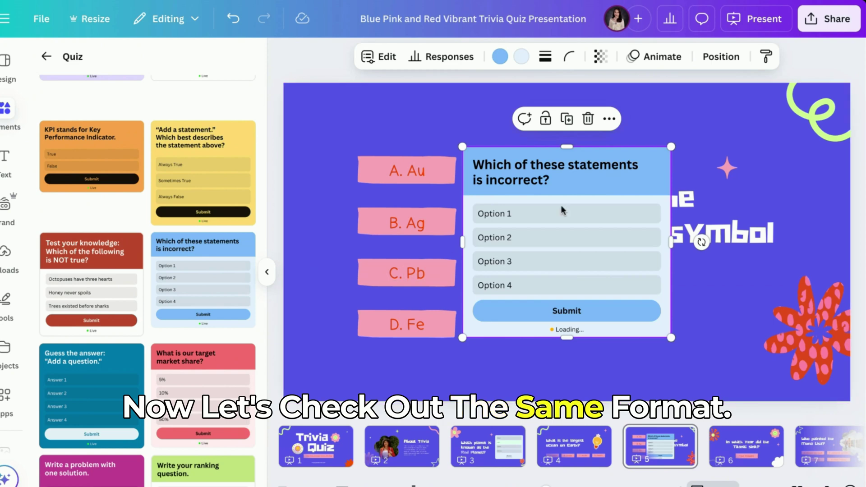
left_click_drag(614, 186, 741, 207)
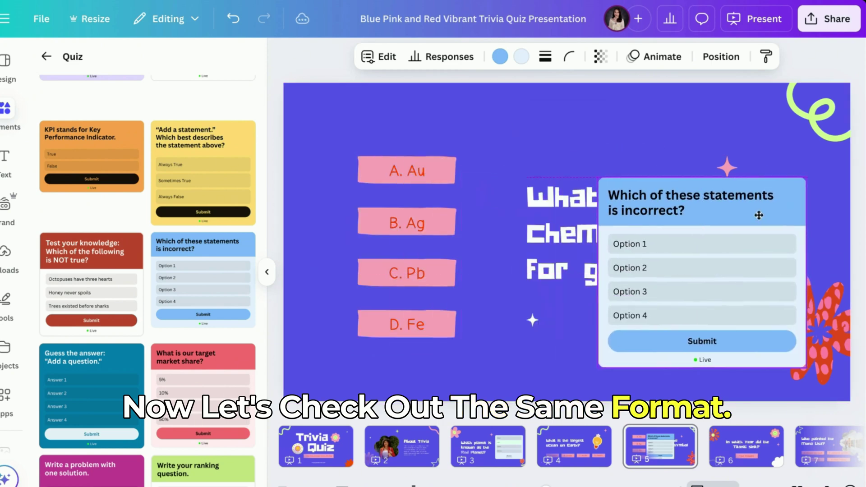
- Switch off the gold quiz's header and rename its first option to Au
left_click(371, 59)
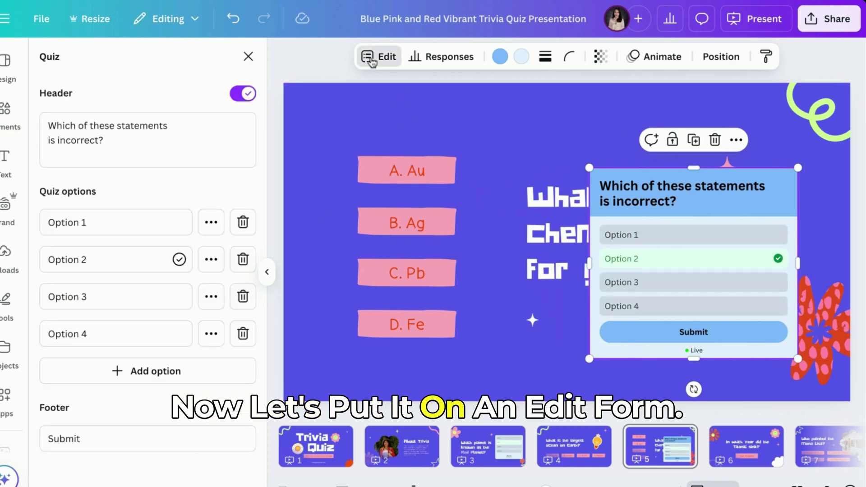
left_click(249, 98)
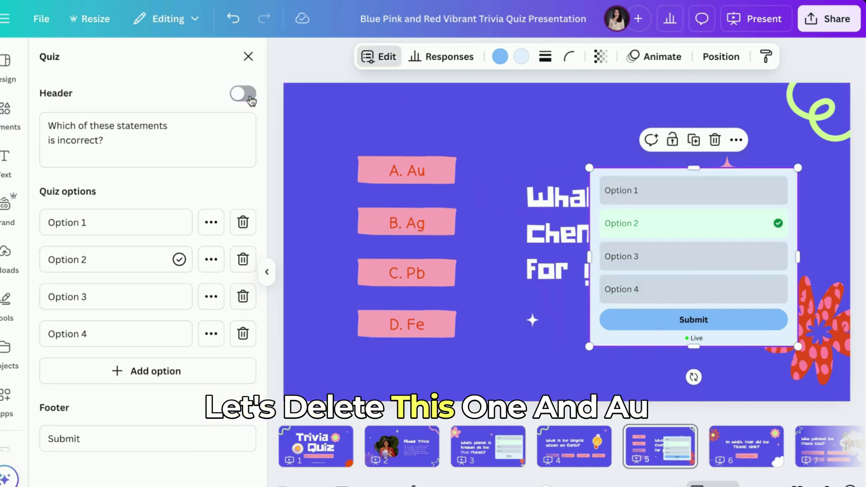
type("Au")
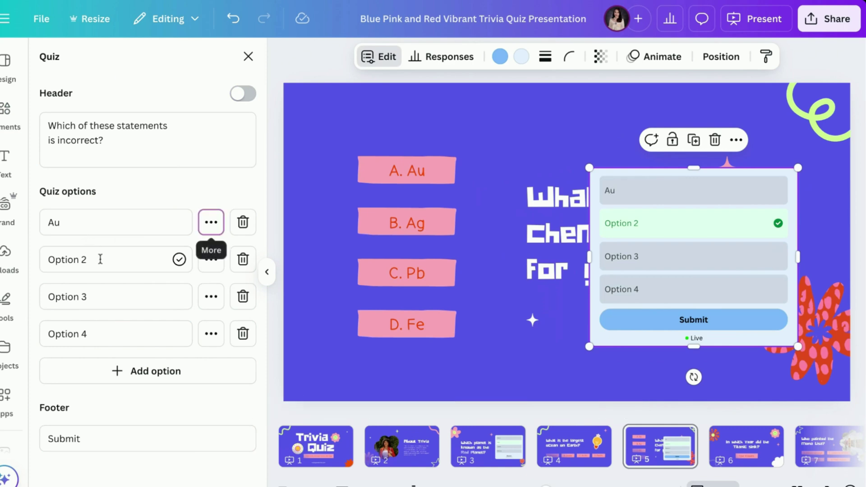
type("Ag")
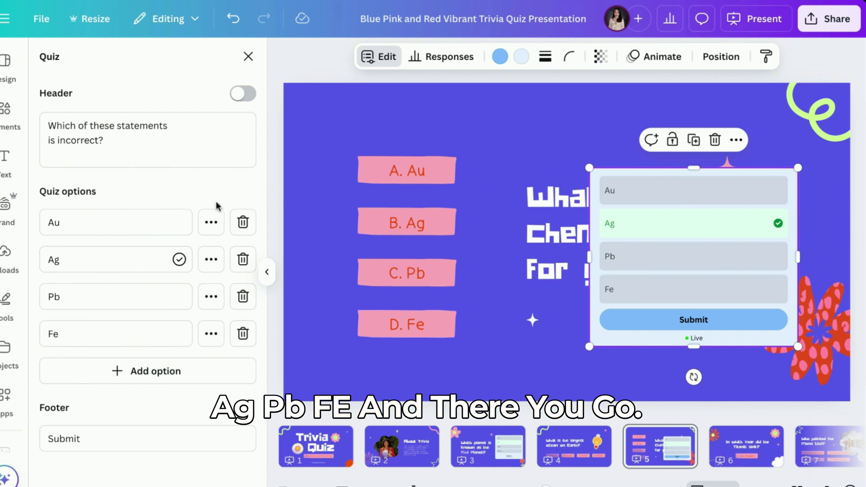
- Delete the B. Ag answer box and move the quiz clear of the pink boxes
left_click_drag(738, 175, 451, 163)
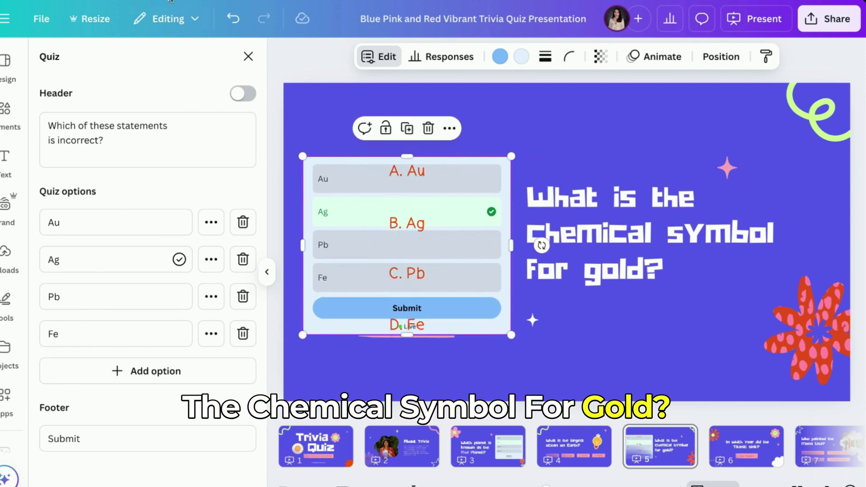
left_click(433, 223)
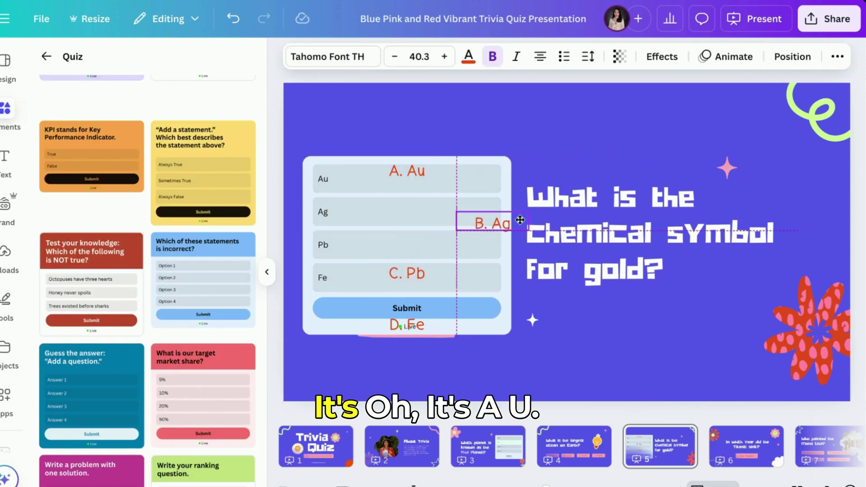
key("Delete")
left_click(491, 209)
left_click_drag(491, 209, 712, 209)
- Delete the remaining pink A–D answer boxes and set the quiz beside the gold question
left_click_drag(381, 134, 425, 367)
key("Delete")
left_click_drag(635, 285, 414, 279)
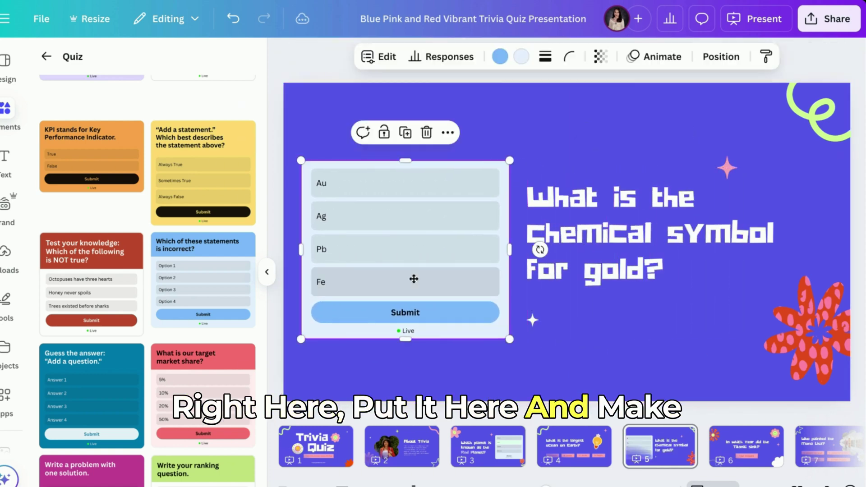
- Mark Au as the correct option instead of Ag, then close the quiz settings
left_click(378, 56)
left_click(211, 222)
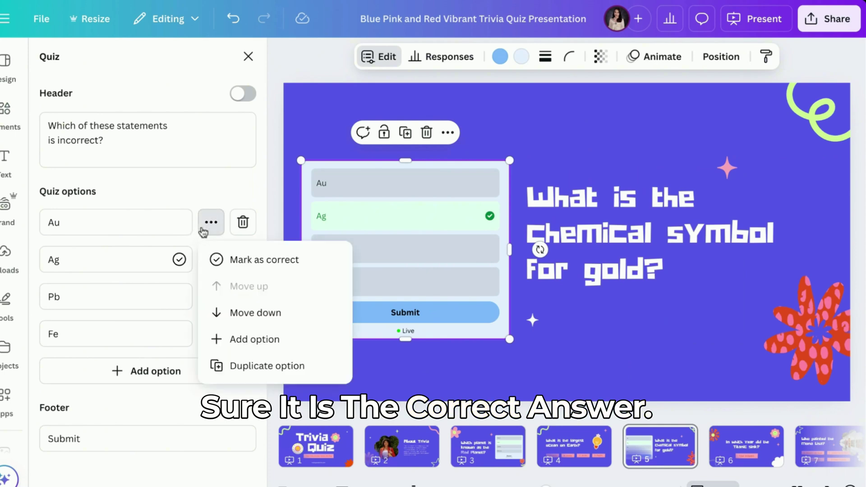
left_click(245, 261)
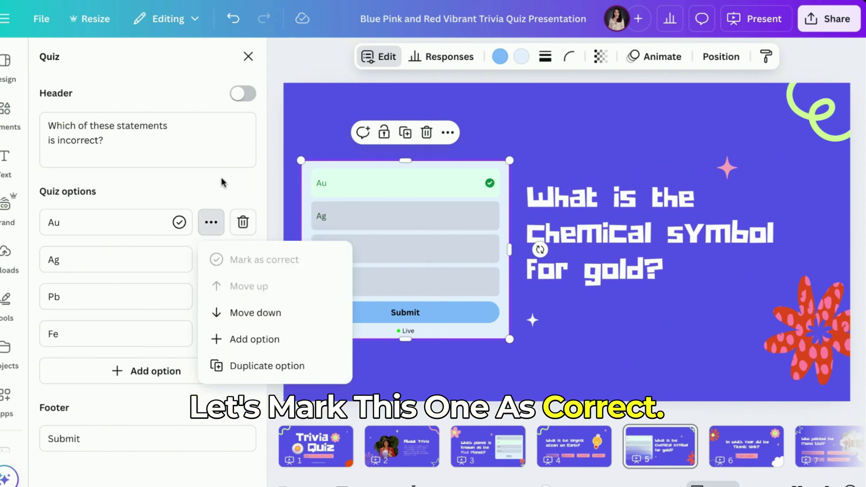
key("Escape")
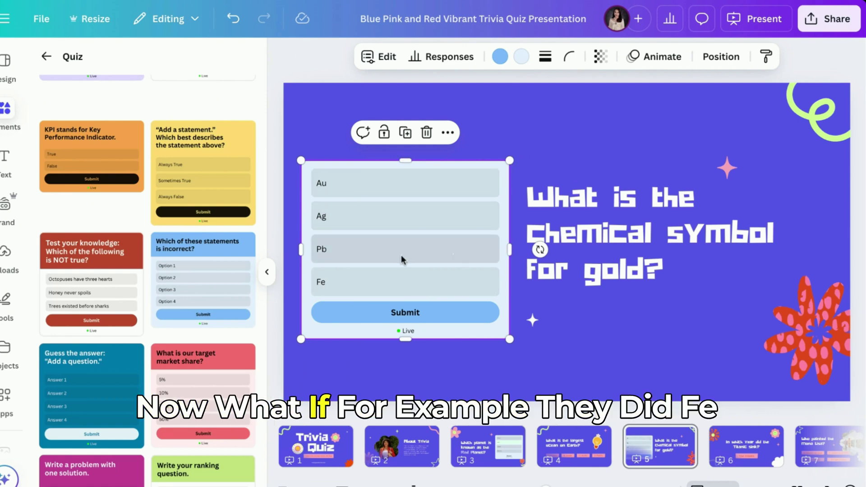
- Submit Fe as a test answer and check Responses: 1 total, 0 correct, 1 incorrect
left_click(377, 278)
left_click(413, 315)
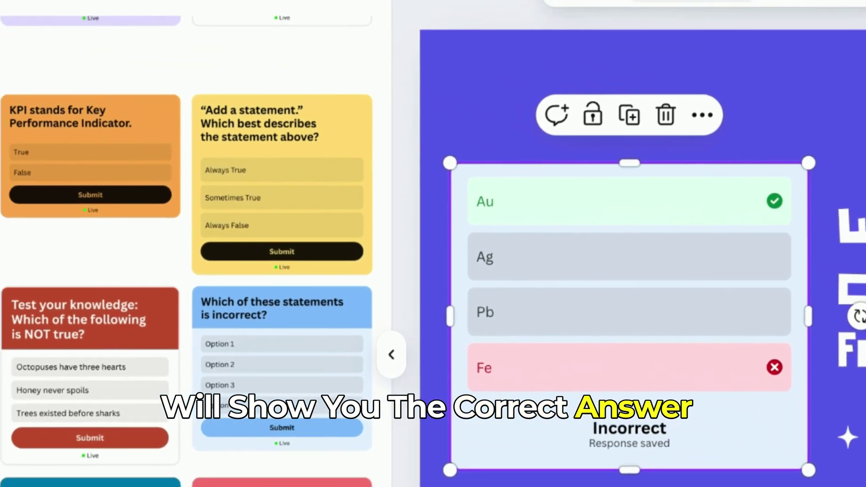
left_click(763, 7)
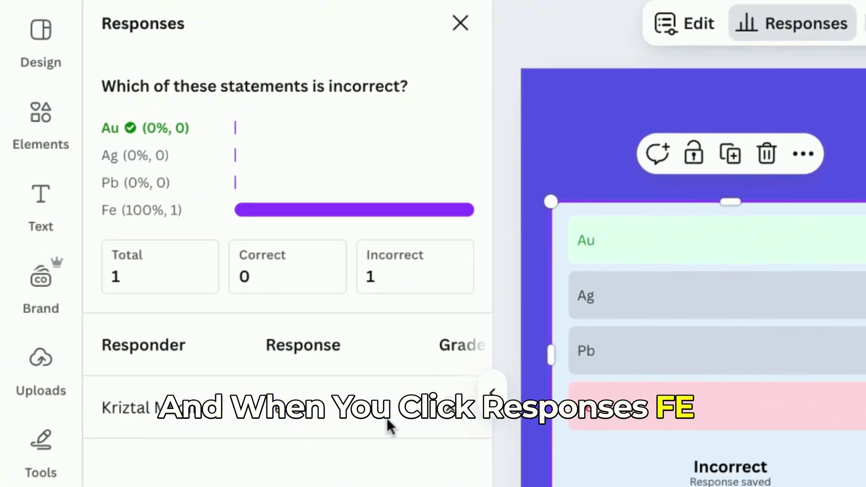
scroll(393, 417, "right", 5)
scroll(393, 418, "left", 5)
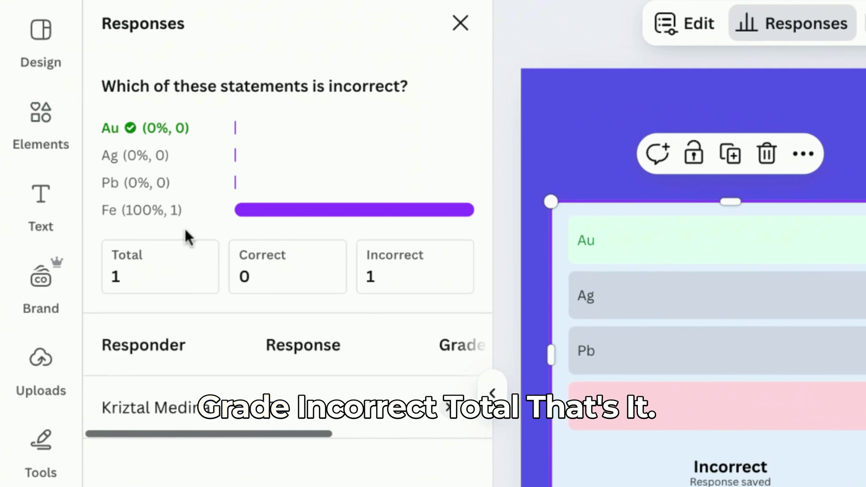